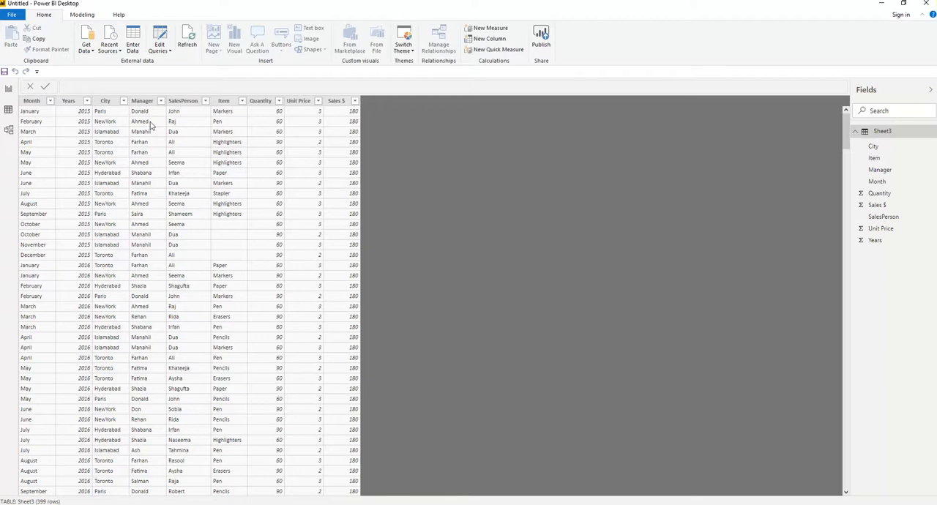
# - Switch from the data table to the report, add a new page and name it Sales
pyautogui.click(9, 88)
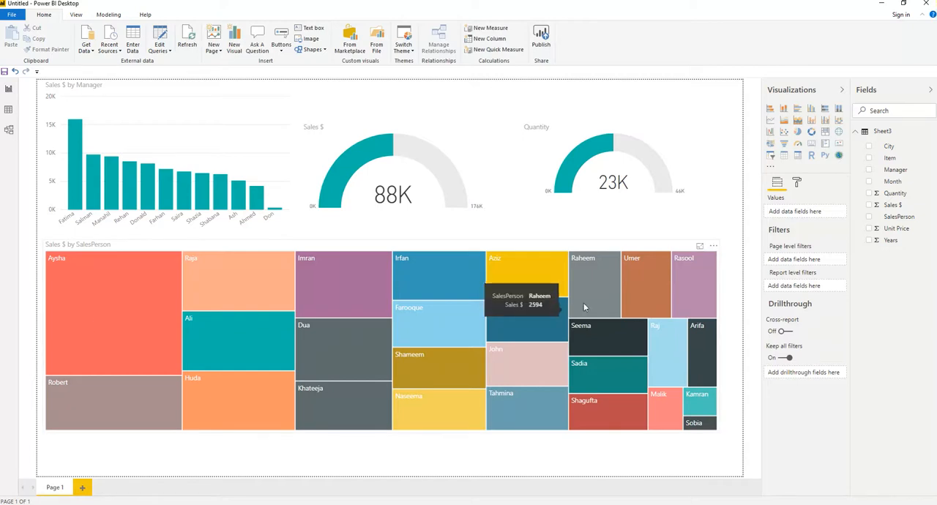
pyautogui.doubleClick(59, 489)
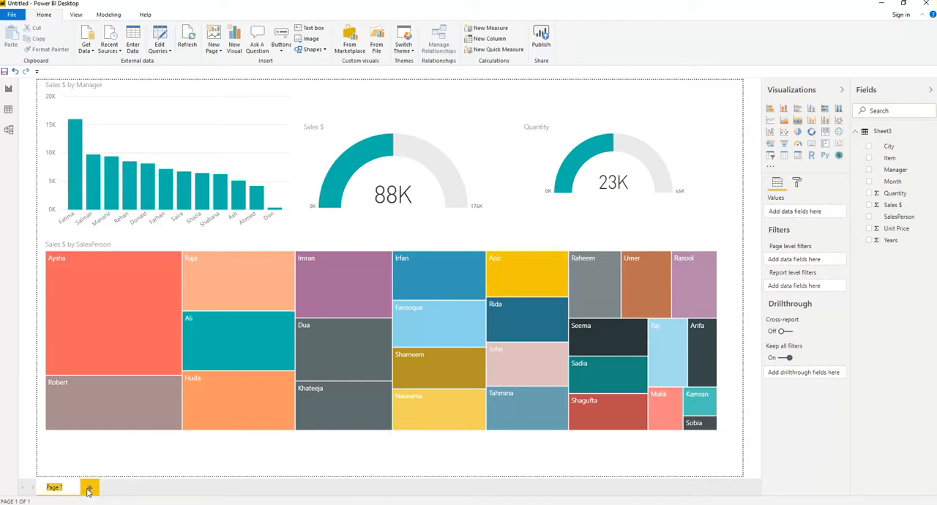
pyautogui.click(88, 488)
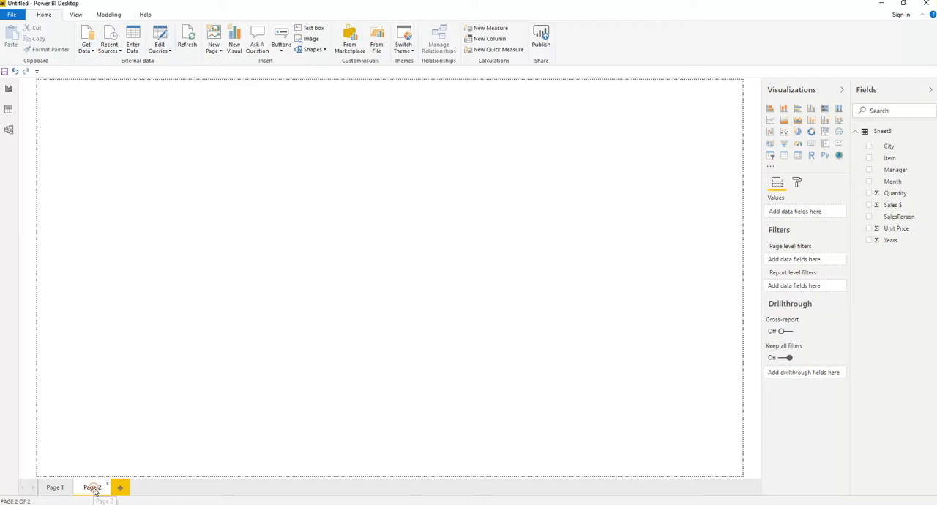
pyautogui.rightClick(93, 490)
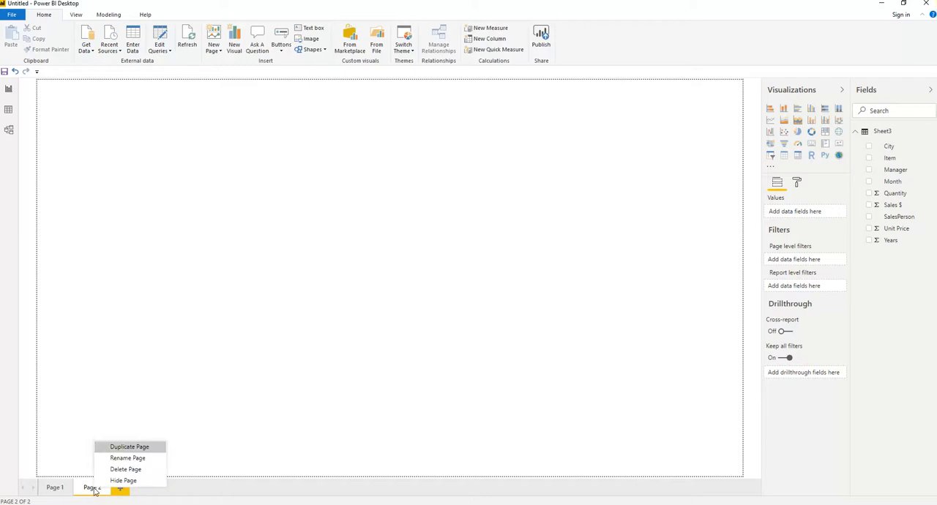
pyautogui.click(125, 459)
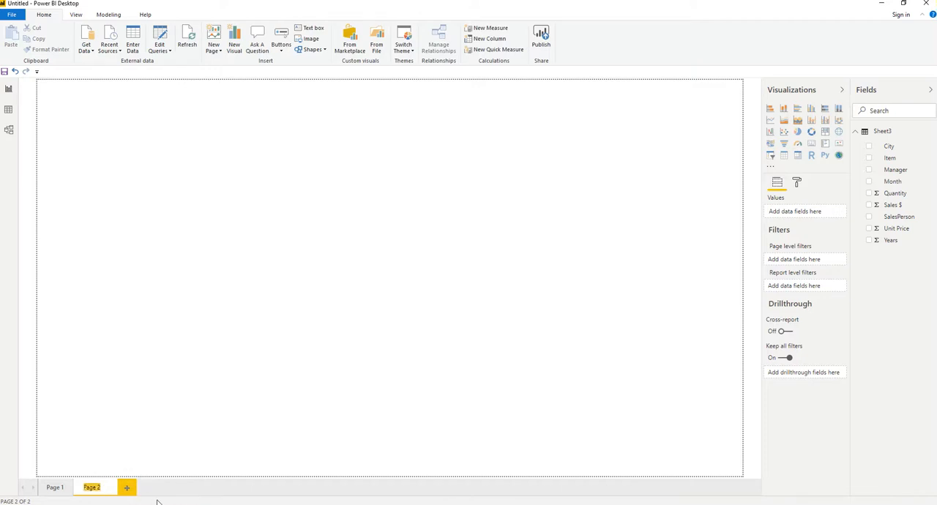
pyautogui.write('Sales')
# - Create a clustered column chart of Sales $ by Manager on the Sales page and enlarge it in width and height
pyautogui.click(868, 170)
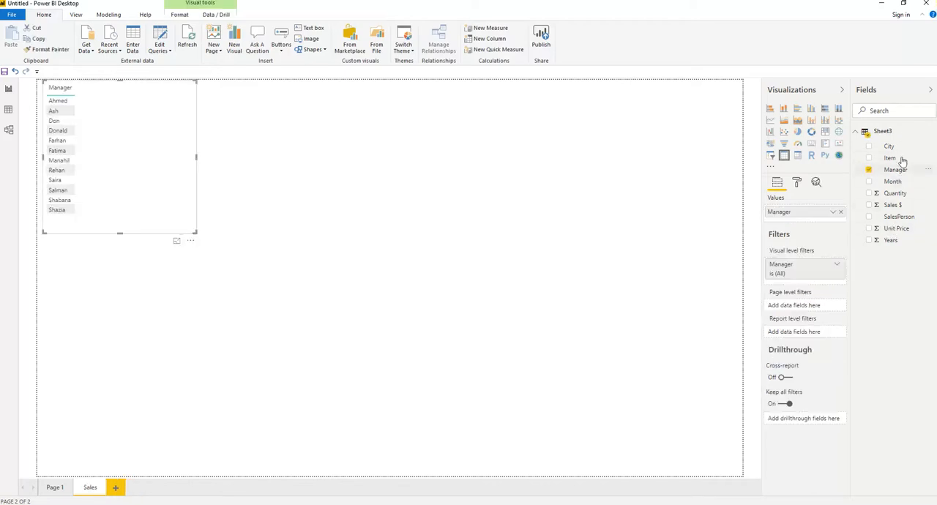
pyautogui.click(869, 205)
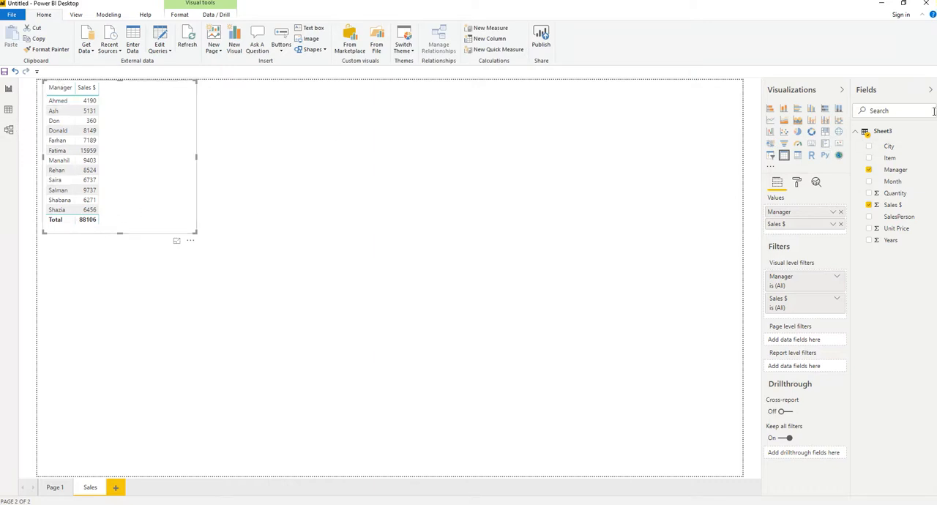
pyautogui.click(811, 110)
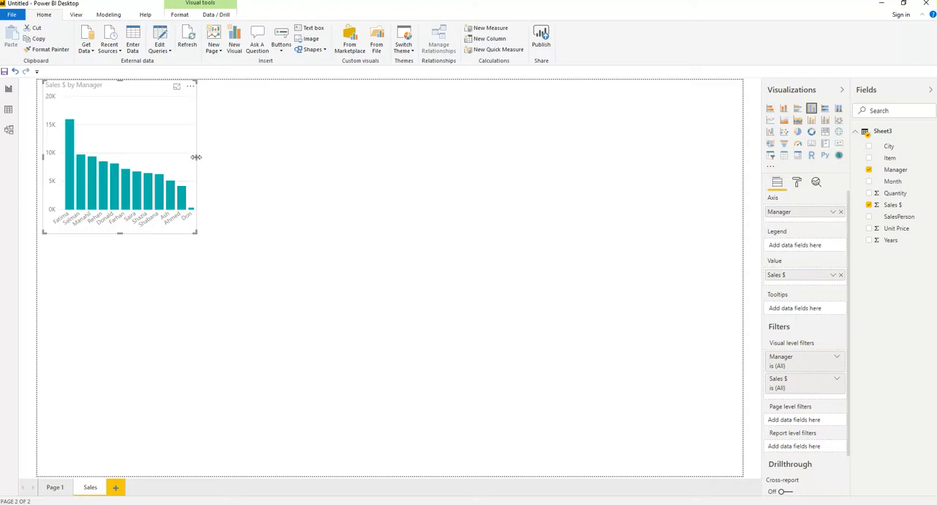
pyautogui.moveTo(195, 156); pyautogui.dragTo(280, 162)
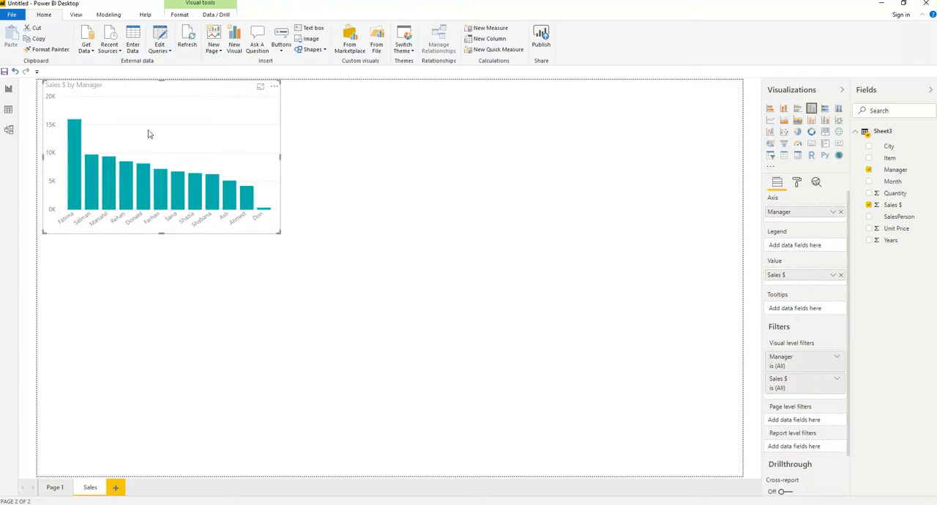
pyautogui.moveTo(162, 232); pyautogui.dragTo(162, 270)
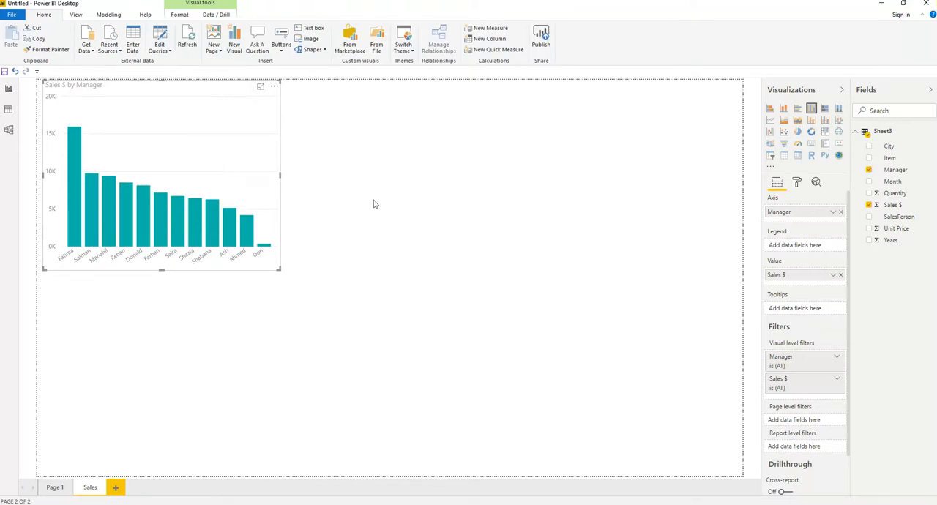
# - View the Sales $ by Manager chart in focus mode and show its underlying data beneath it
pyautogui.click(261, 89)
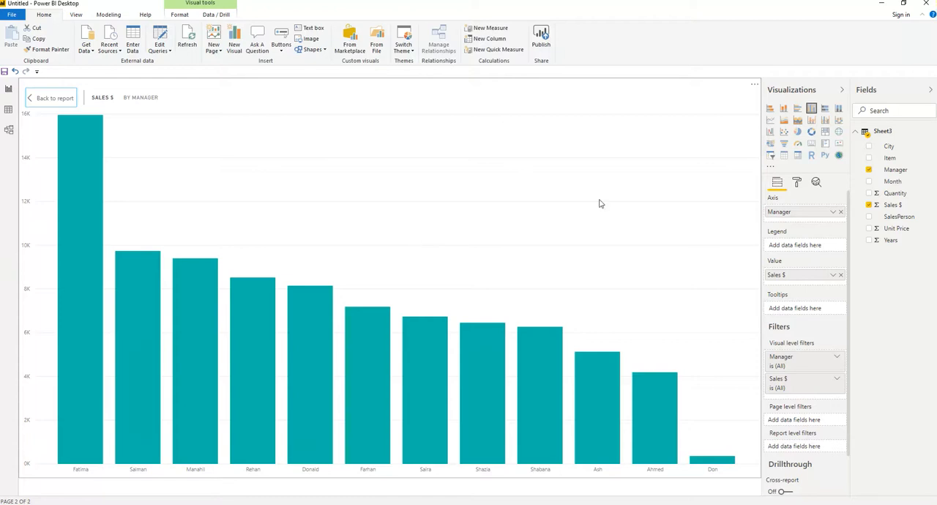
pyautogui.click(49, 99)
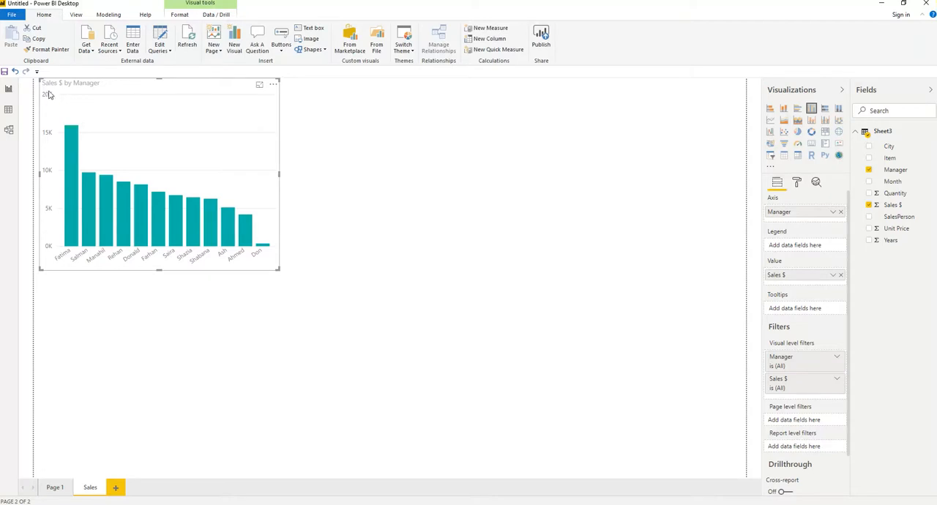
pyautogui.click(261, 87)
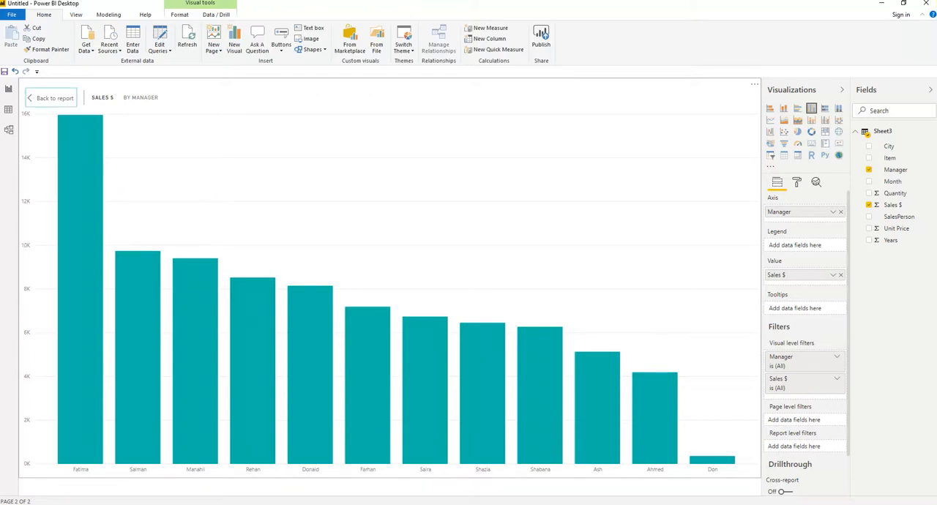
pyautogui.click(754, 88)
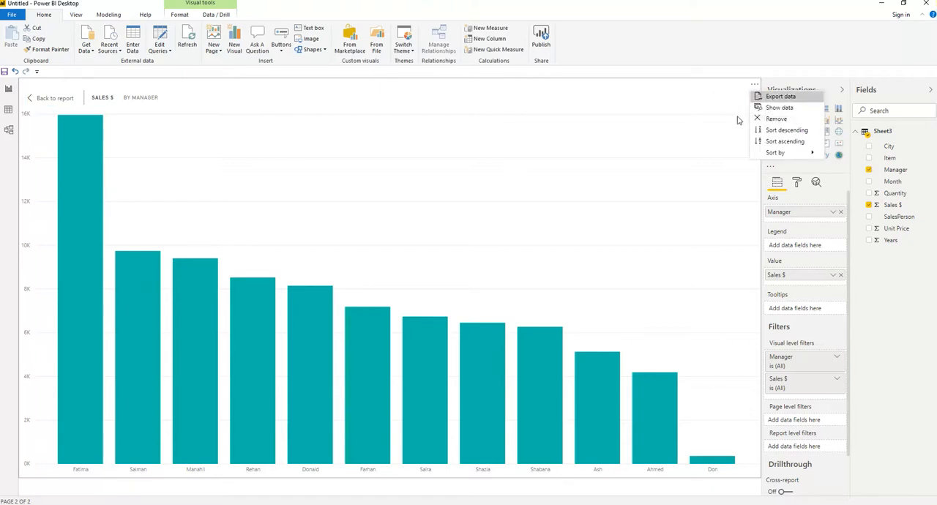
pyautogui.click(777, 110)
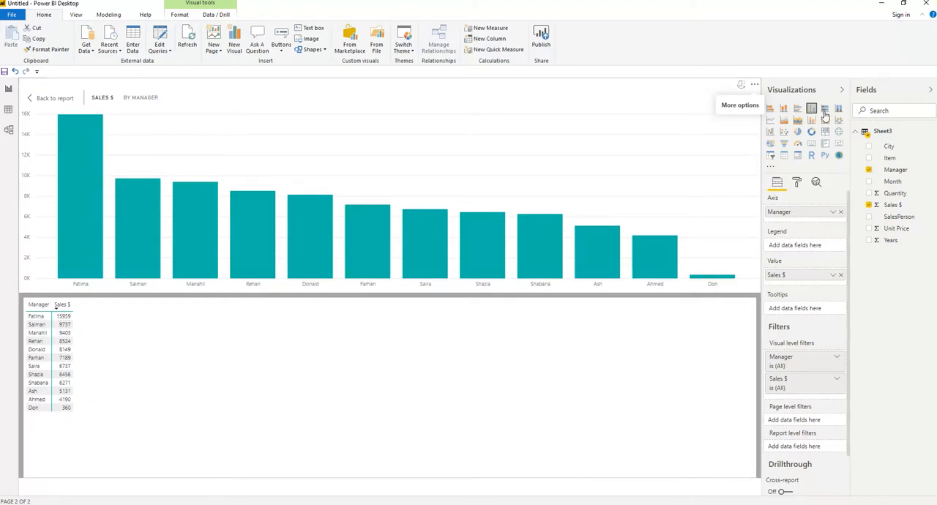
# - Sort the Sales $ by Manager chart in ascending order and return to the report page
pyautogui.click(754, 86)
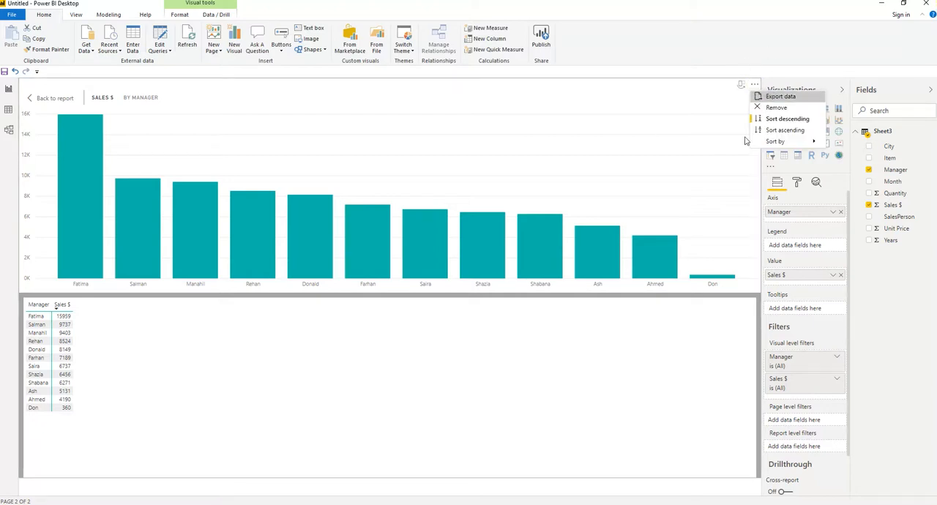
pyautogui.moveTo(778, 140)
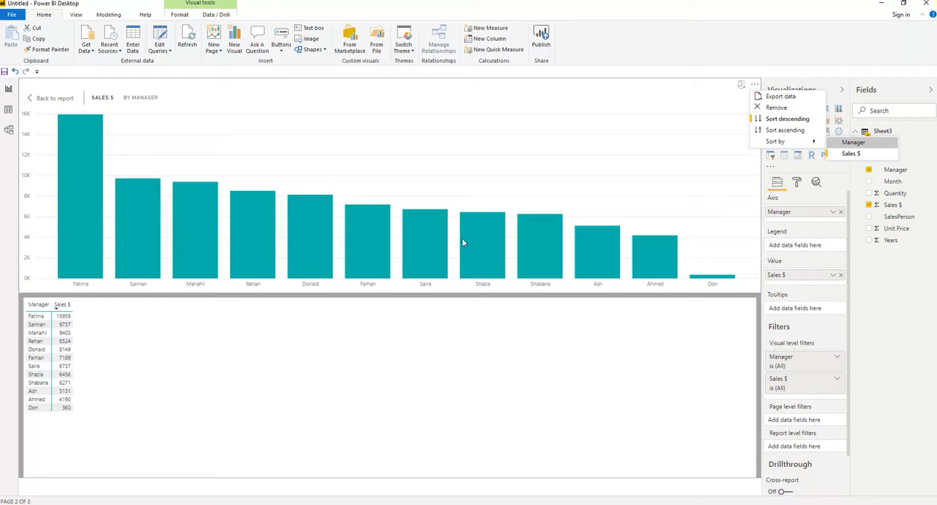
pyautogui.click(781, 130)
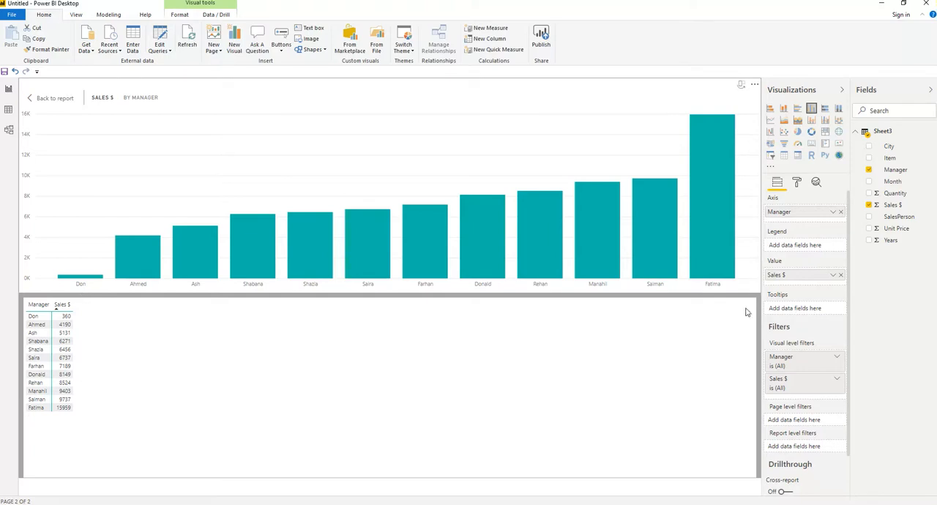
pyautogui.click(47, 102)
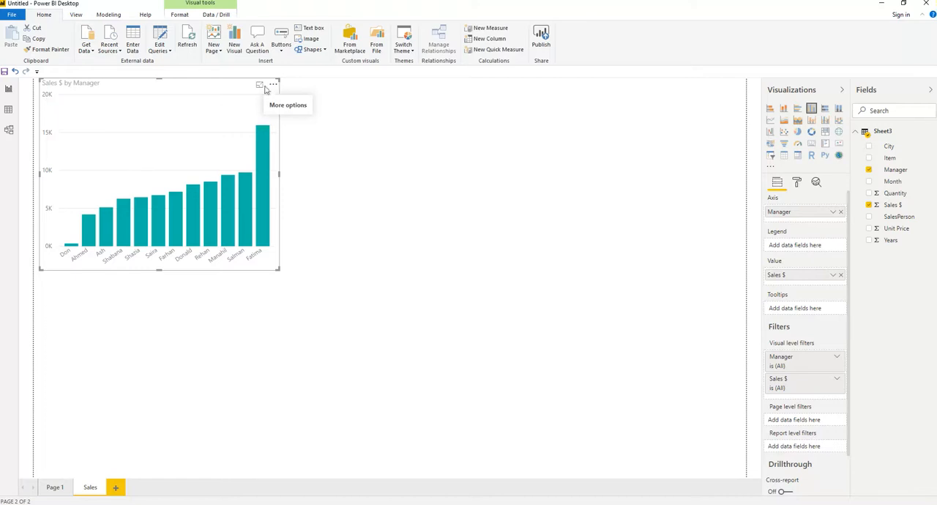
# - Export the chart's data from focus mode as a CSV file named Sales by Manager in USB Drive (F:) > Power BI > Power BI
pyautogui.click(259, 86)
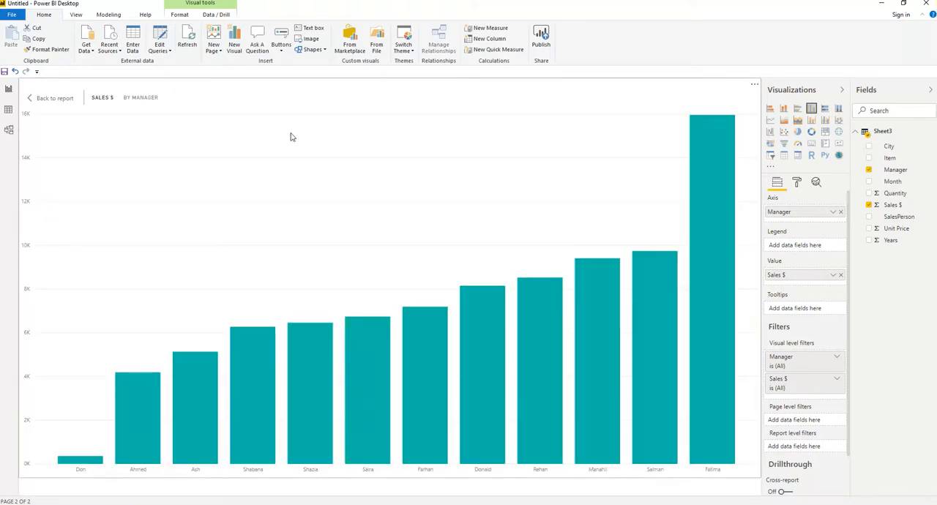
pyautogui.click(755, 86)
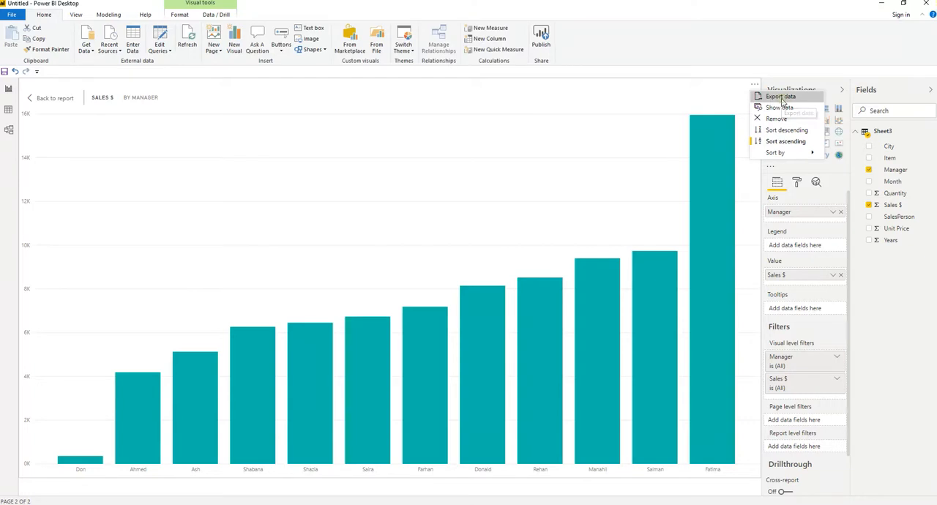
pyautogui.click(781, 97)
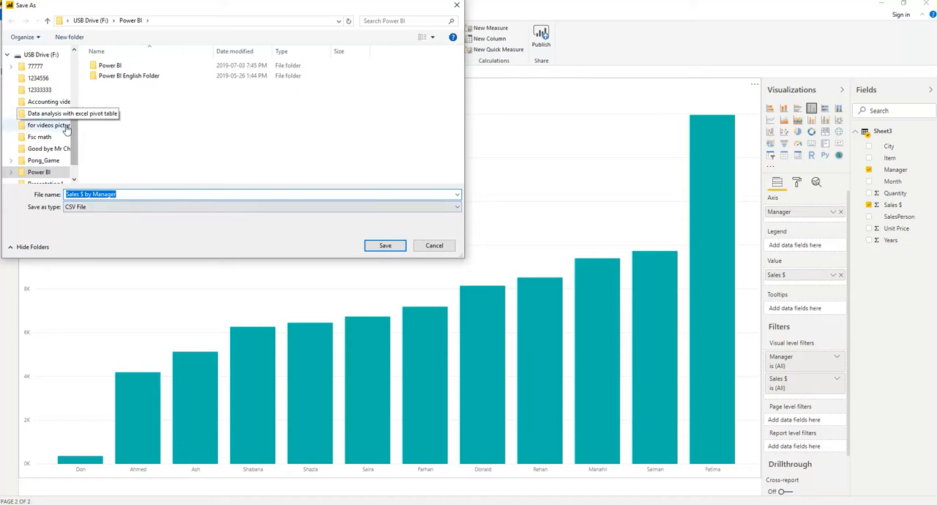
pyautogui.click(35, 56)
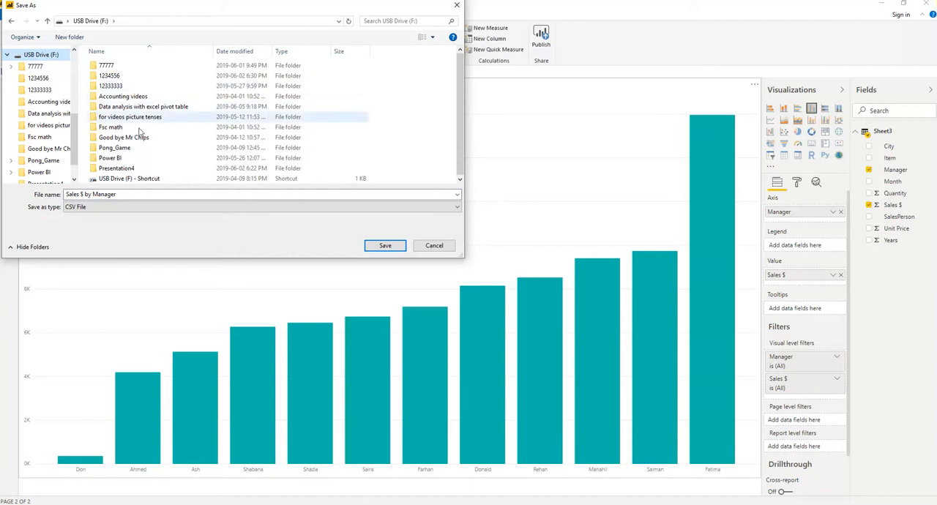
pyautogui.click(113, 159)
pyautogui.doubleClick(113, 158)
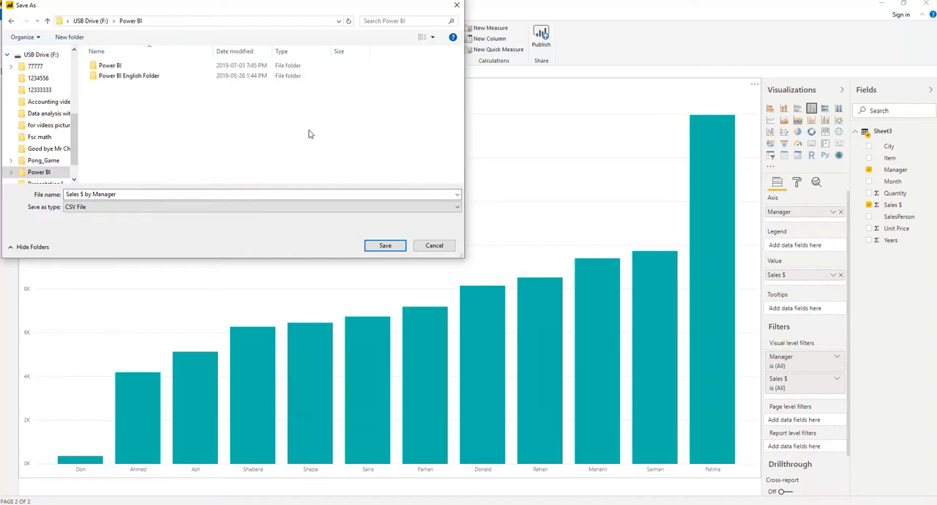
pyautogui.doubleClick(110, 67)
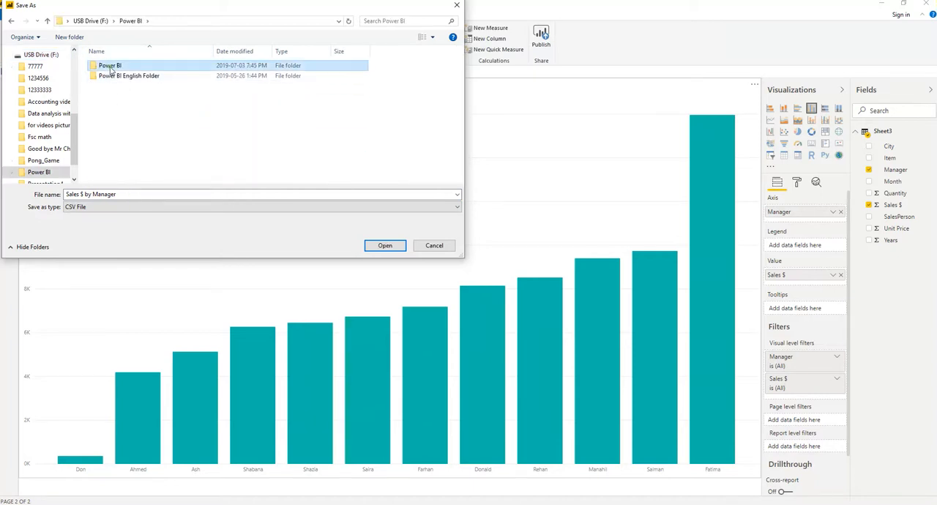
pyautogui.click(82, 194)
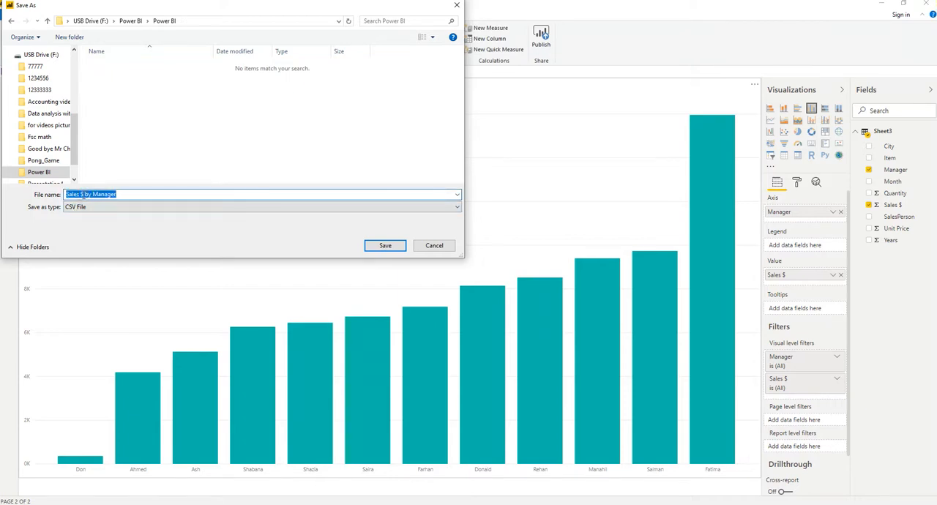
pyautogui.click(84, 193)
pyautogui.press('BackSpace')
pyautogui.click(385, 246)
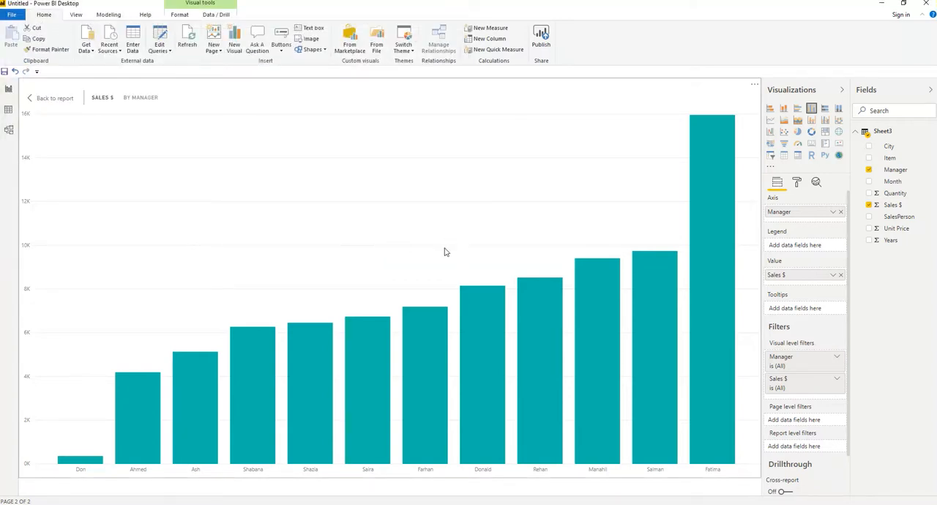
# - Switch to File Explorer and open the exported Sales by Manager file from USB Drive (F:) > Power BI > Power BI
pyautogui.moveTo(322, 504)
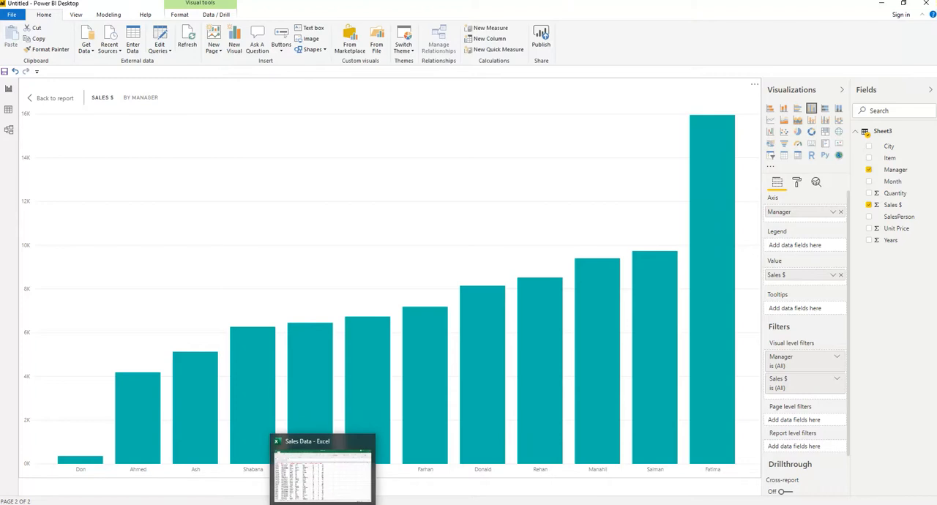
pyautogui.click(323, 475)
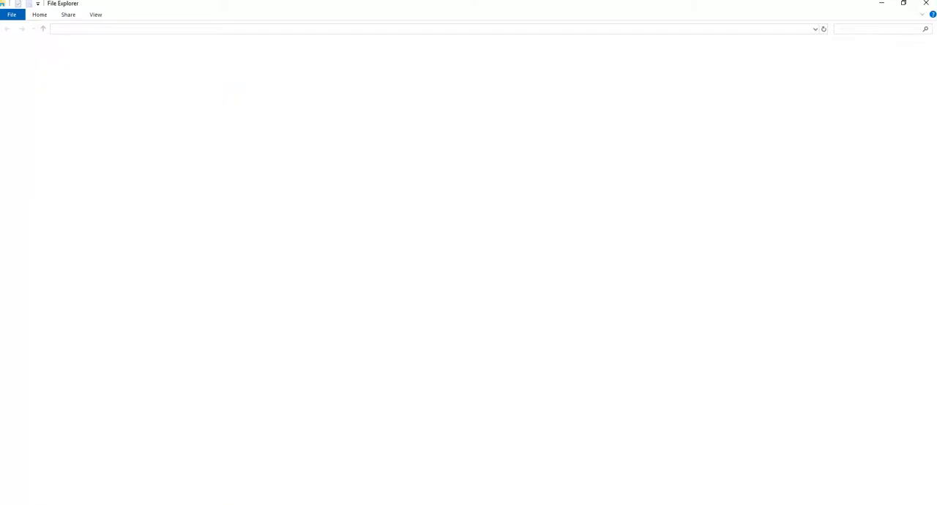
pyautogui.click(32, 210)
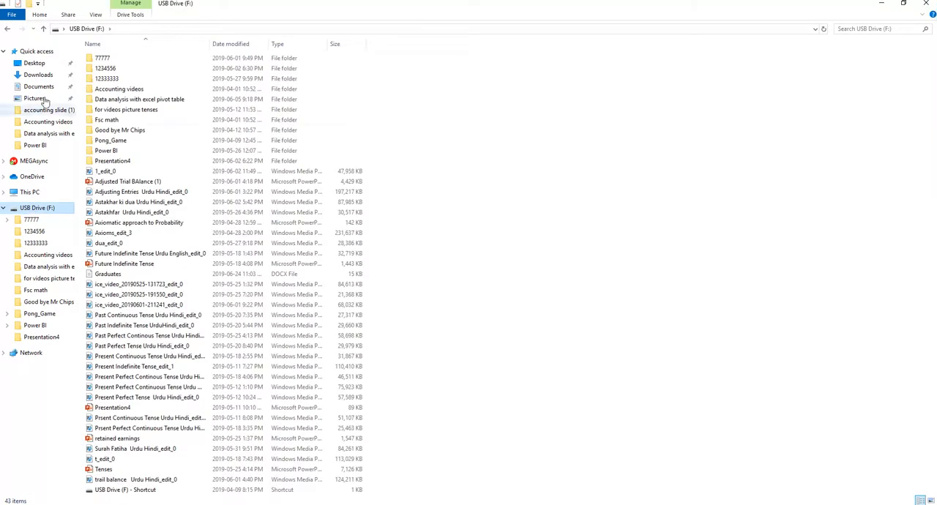
pyautogui.doubleClick(102, 150)
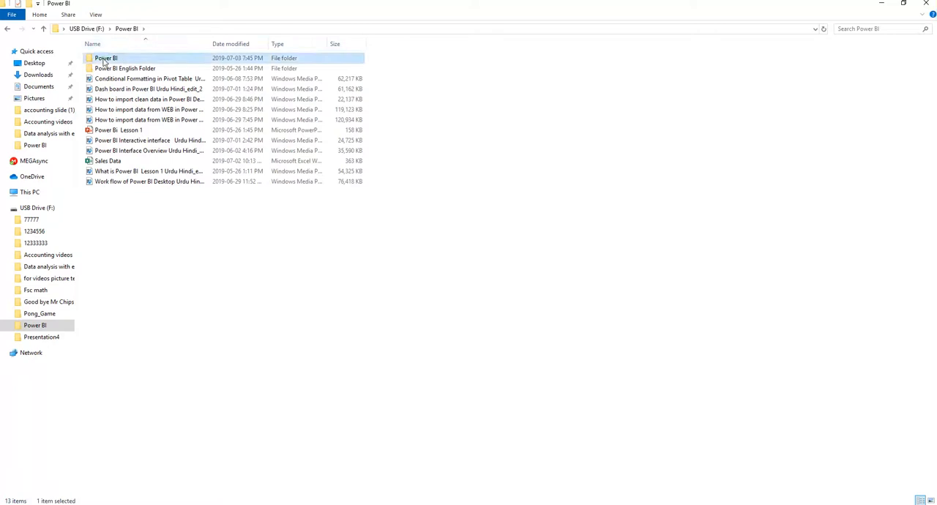
pyautogui.doubleClick(110, 58)
pyautogui.click(125, 63)
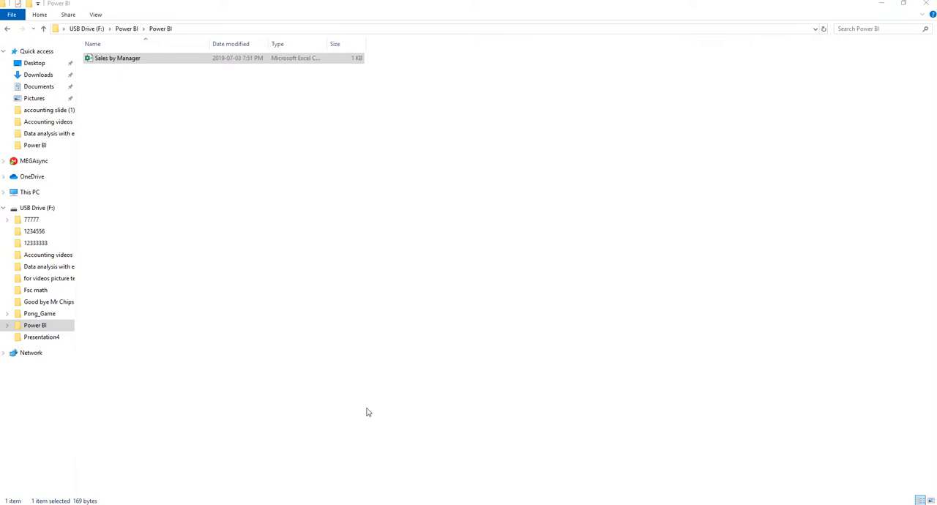
pyautogui.doubleClick(117, 62)
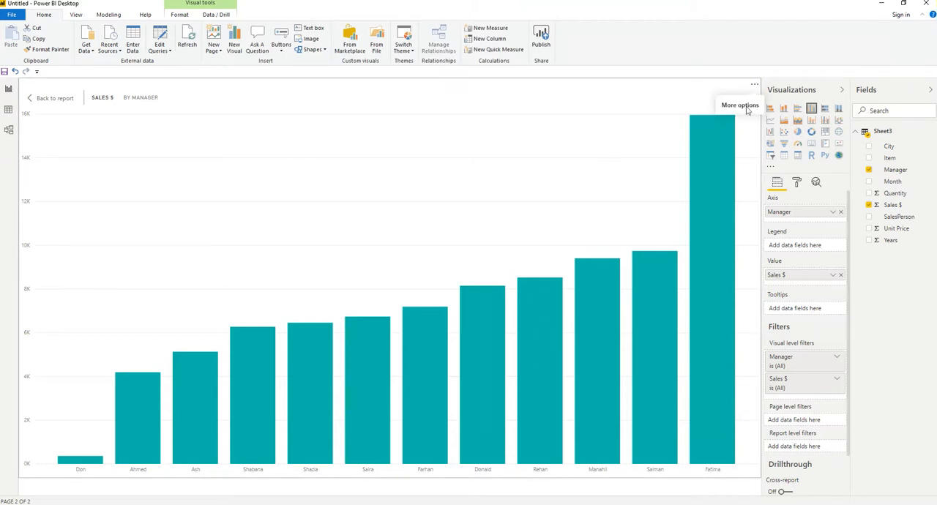
# - Bring up the additional options of the Sales $ by Manager chart in Power BI Desktop
pyautogui.click(755, 86)
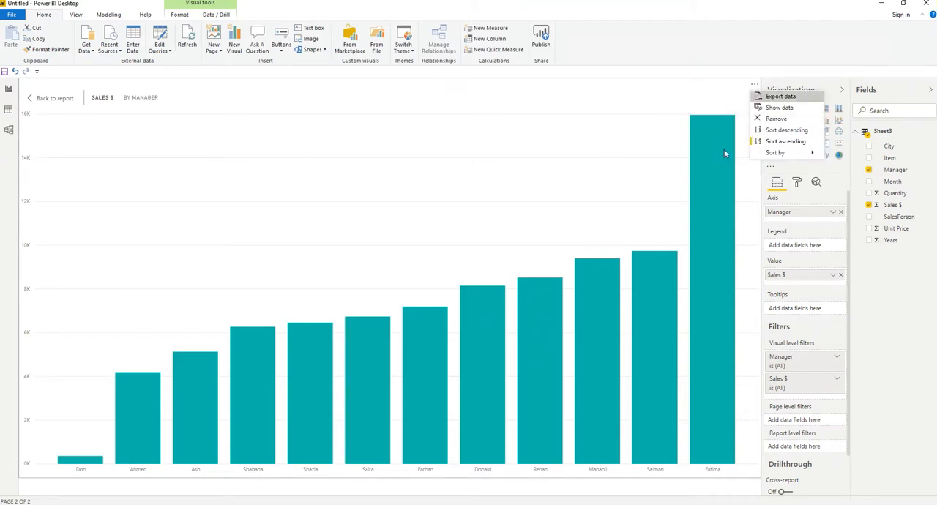